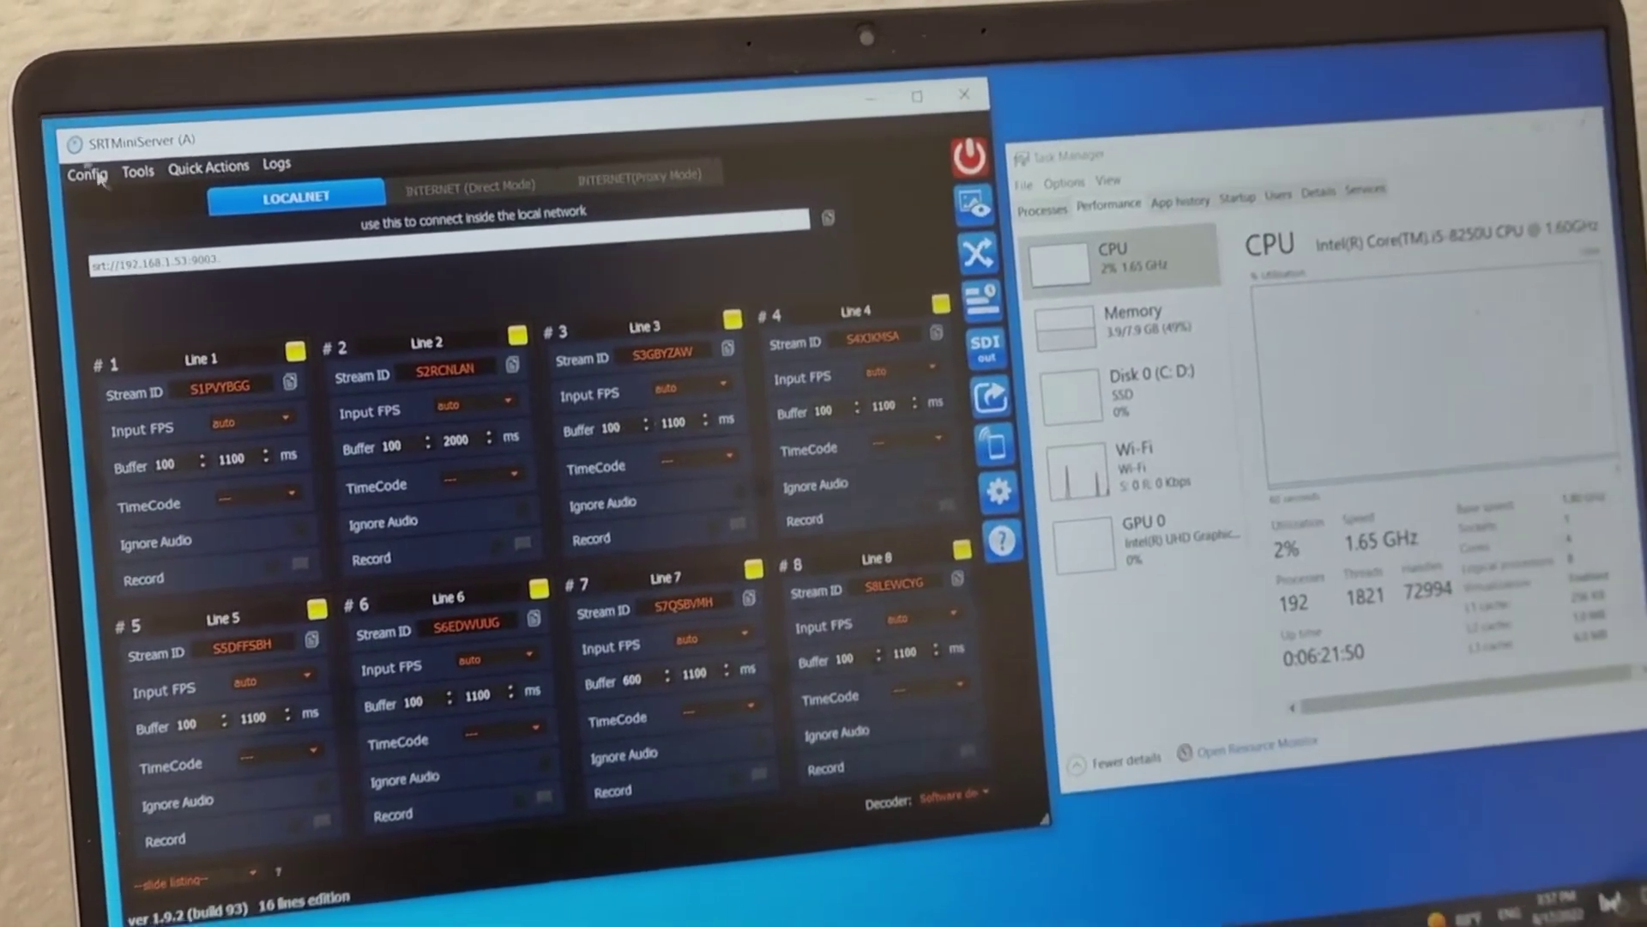
Reset all eight lines' stream IDs to default via Quick Actions.
click(207, 168)
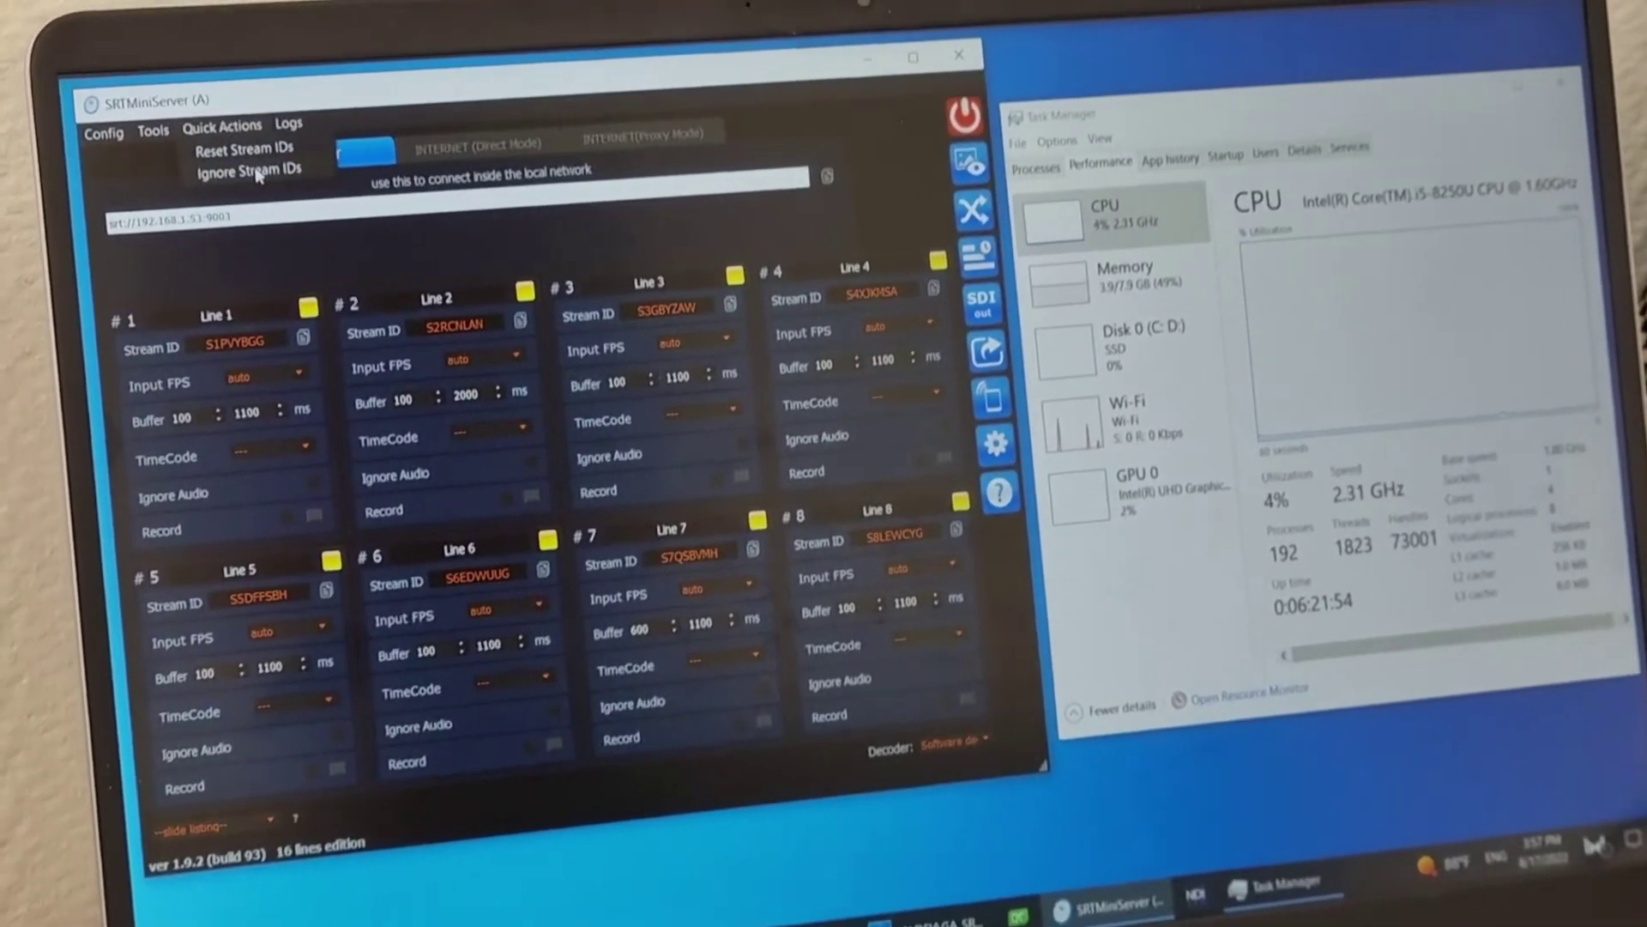
click(234, 144)
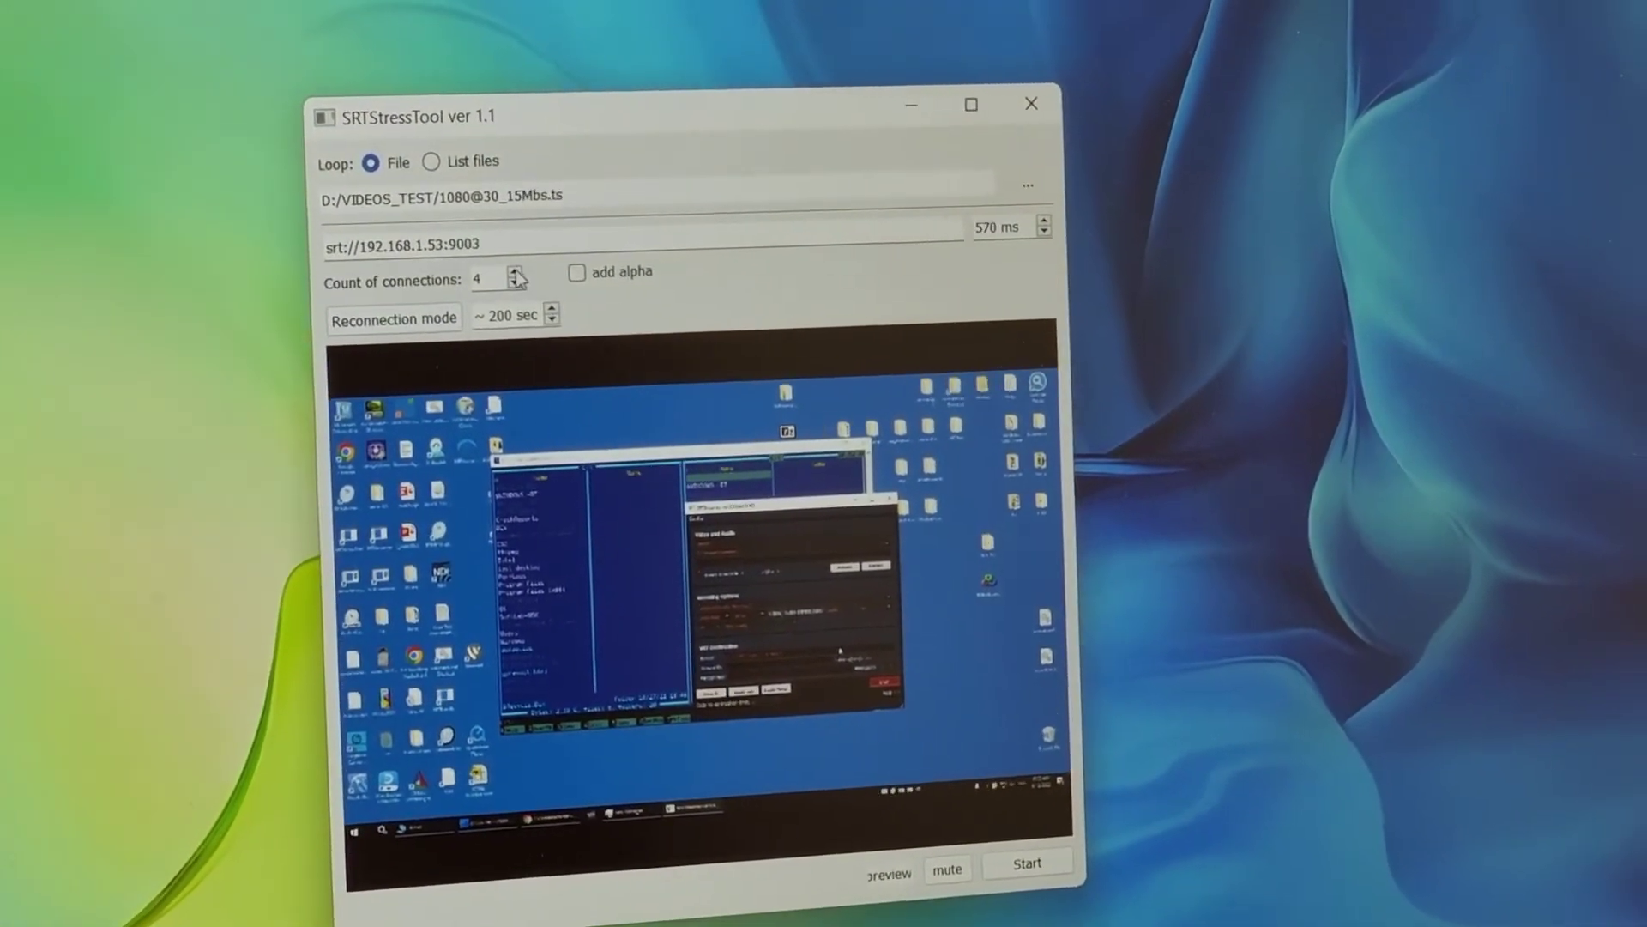
Raise the connection count to 8 and start sending the 1920x1080 streams.
click(563, 241)
click(509, 269)
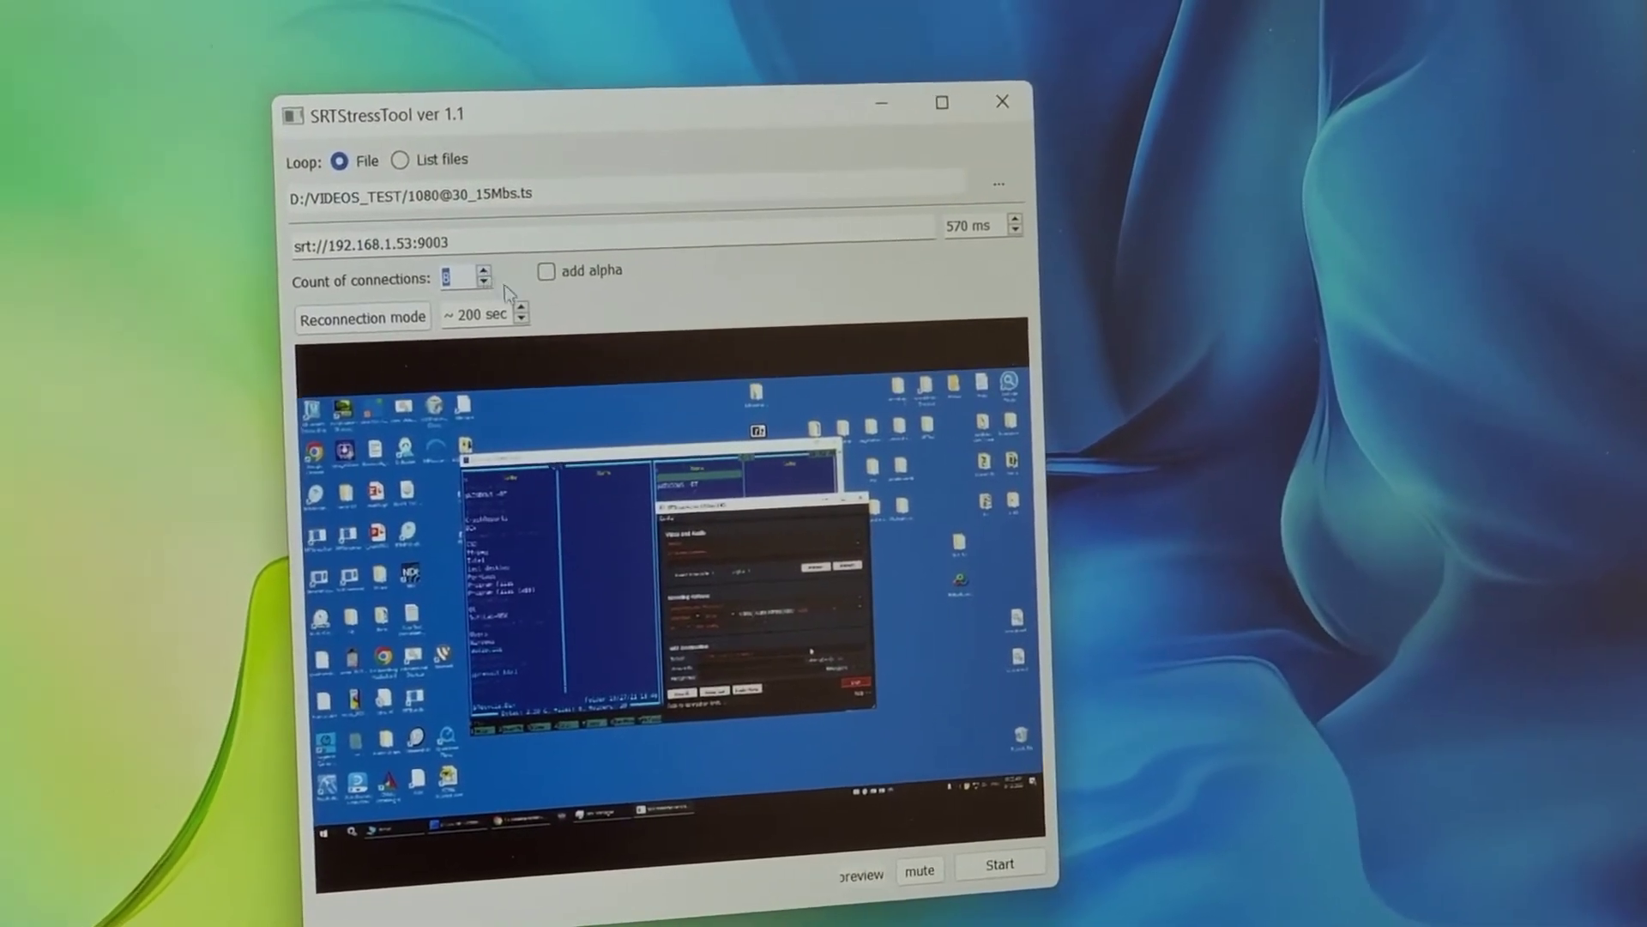
click(997, 859)
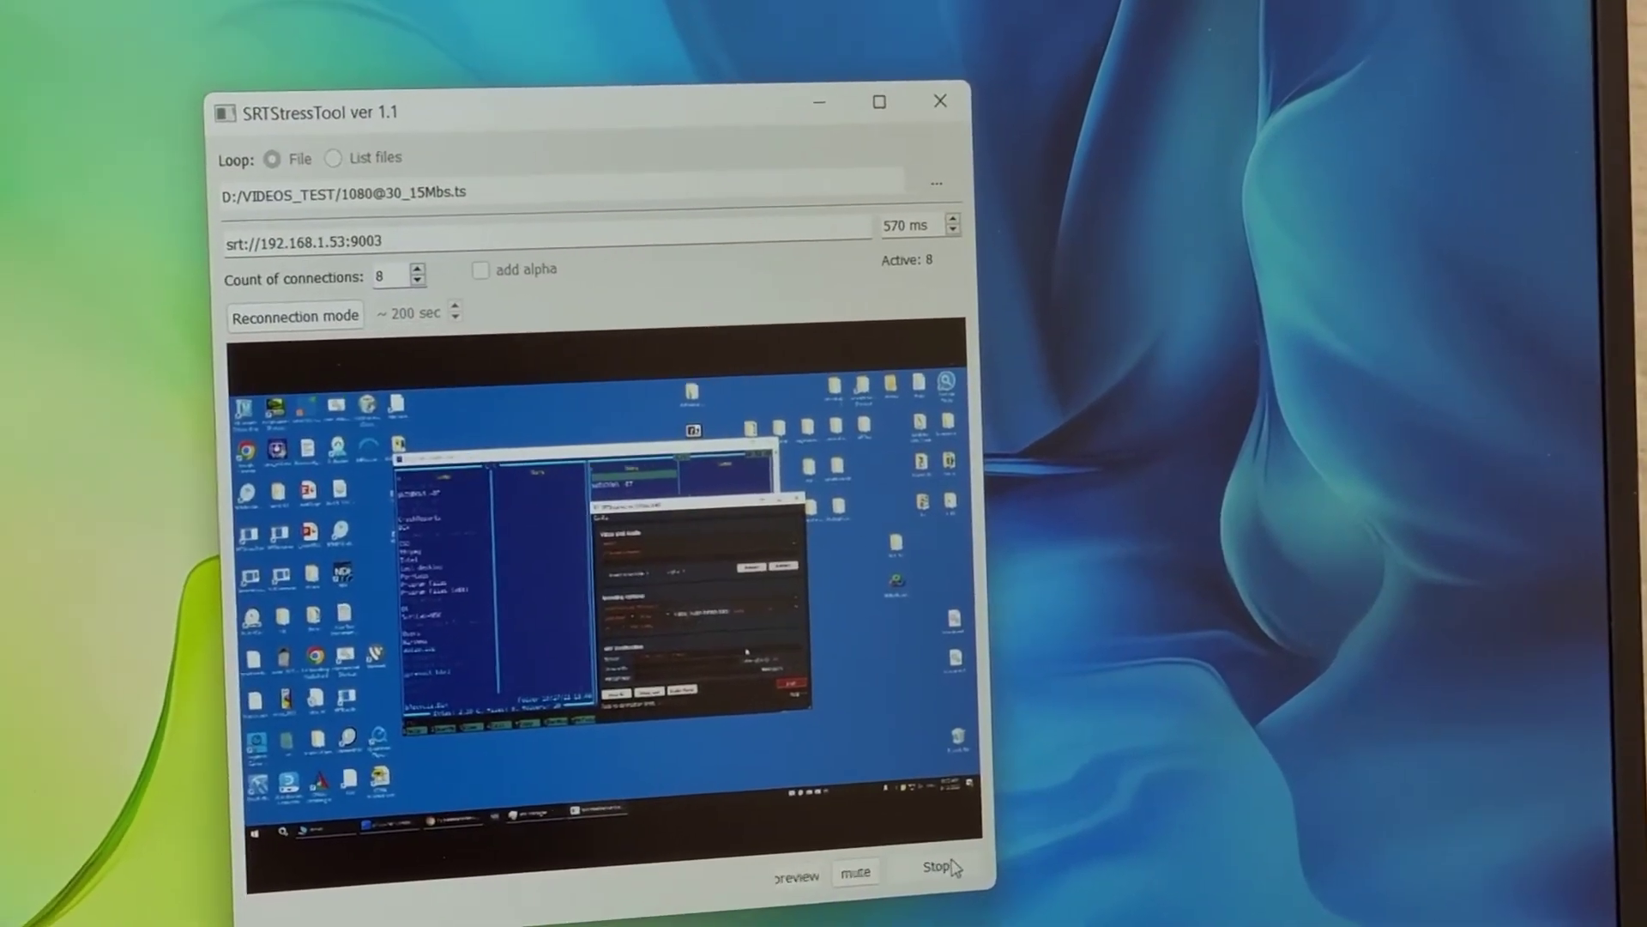